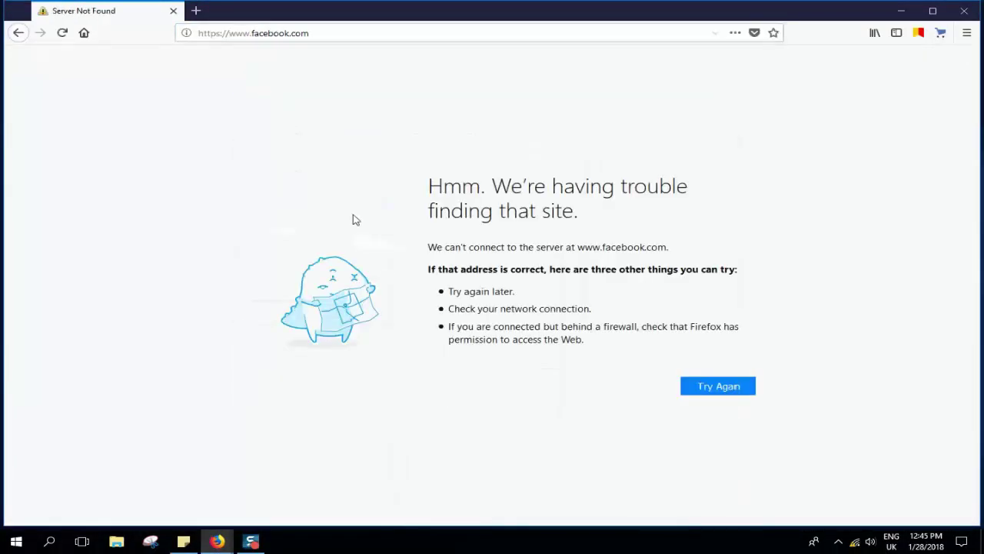
- Close Firefox, including the window that reopened, so only the desktop remains
left_click(964, 10)
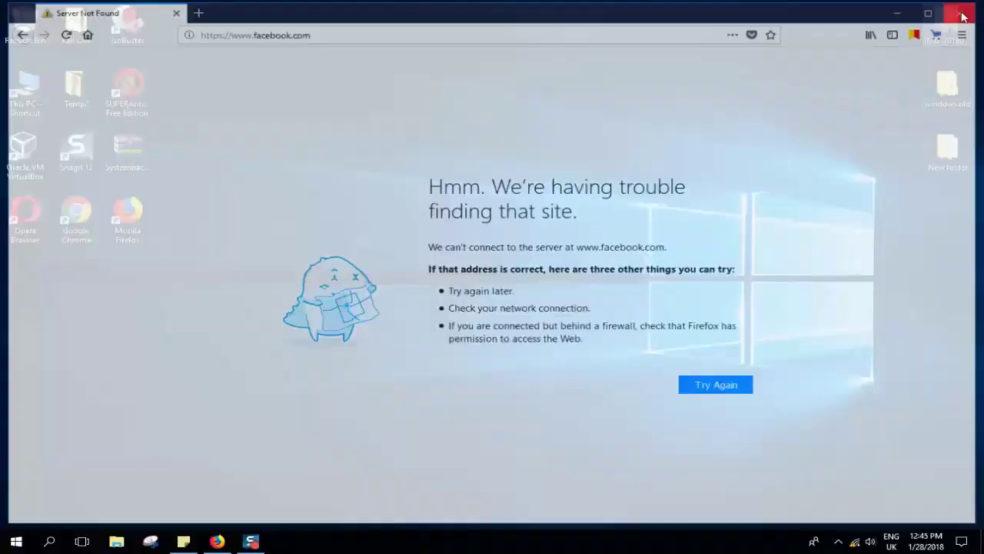
left_click(217, 541)
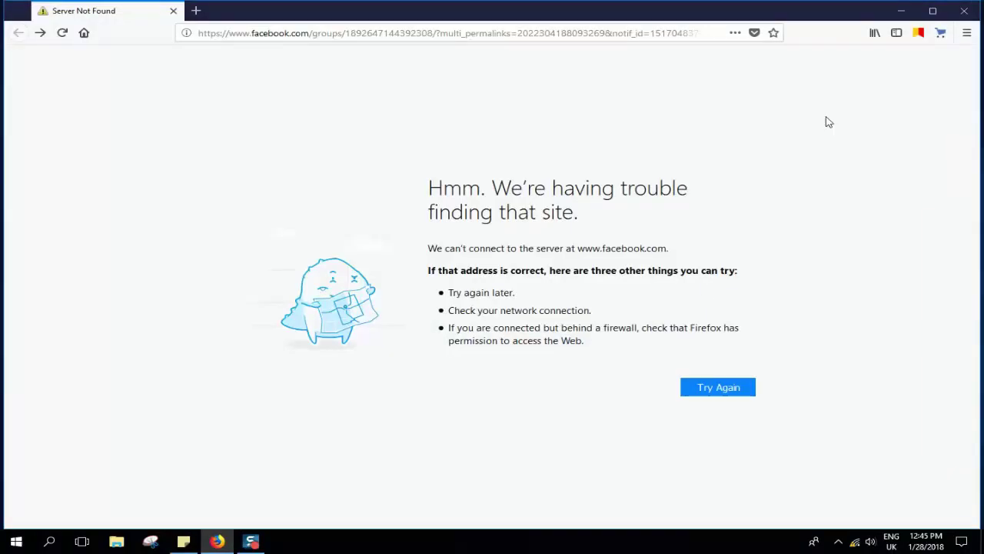
left_click(964, 10)
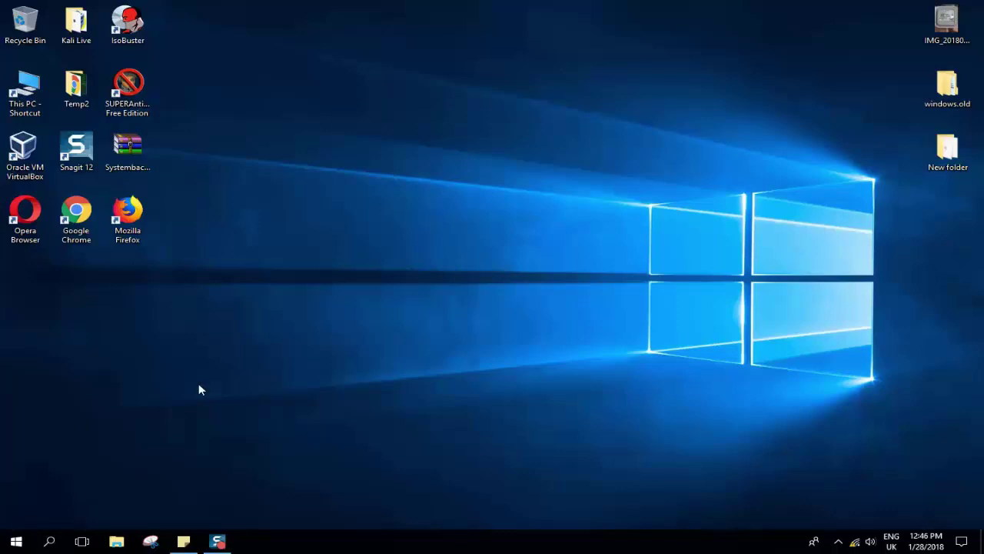
- Search for Control Panel, open it and keep the Category view
left_click(51, 540)
type("co")
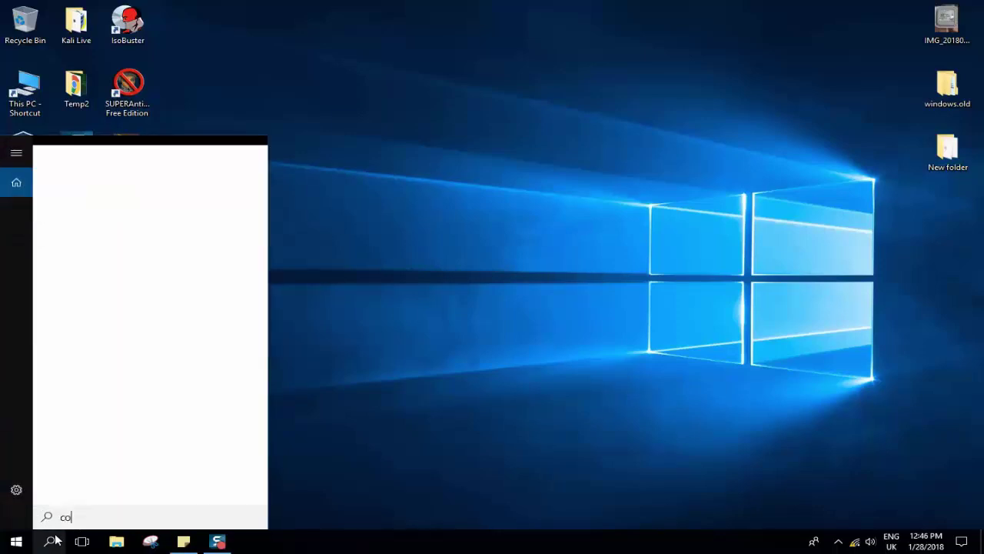
type("ntrol pa")
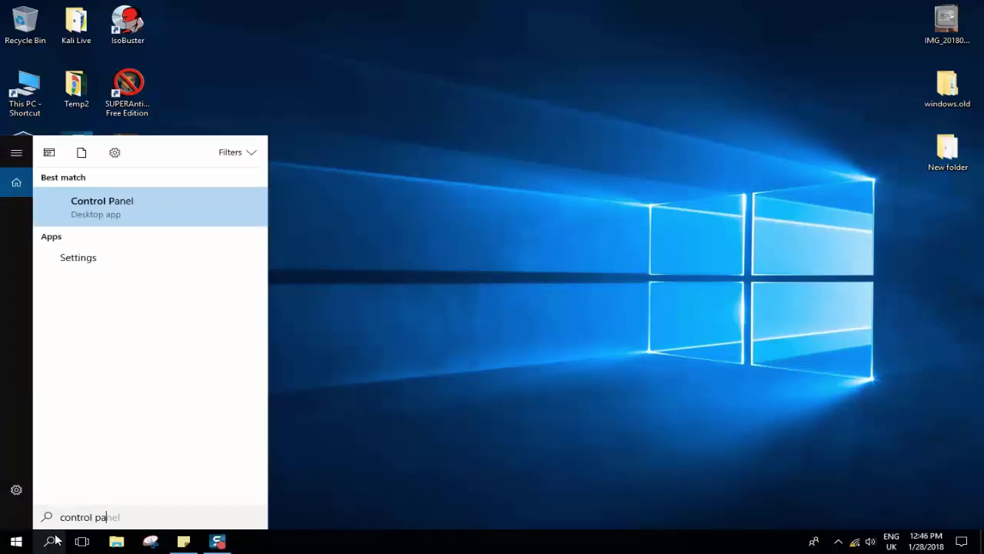
type("nel")
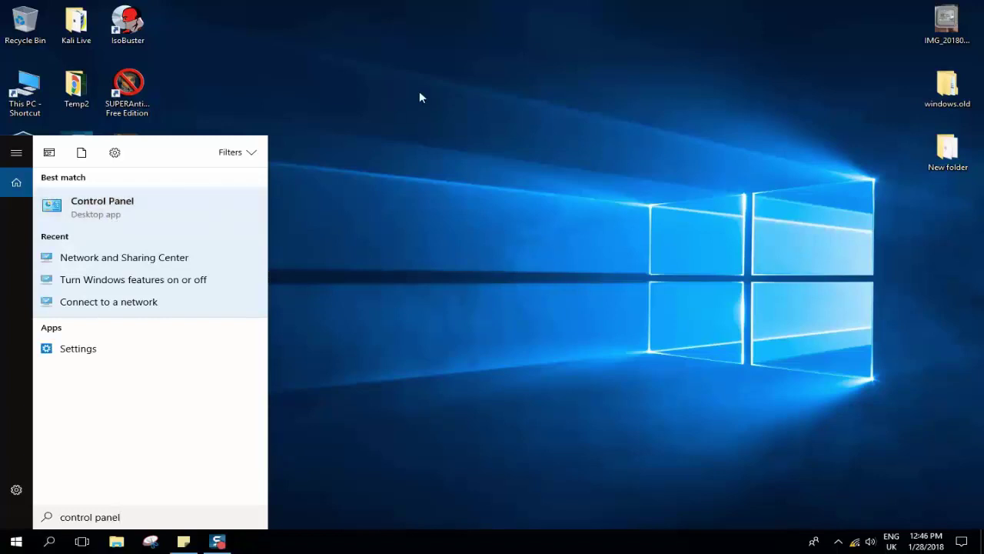
left_click(368, 62)
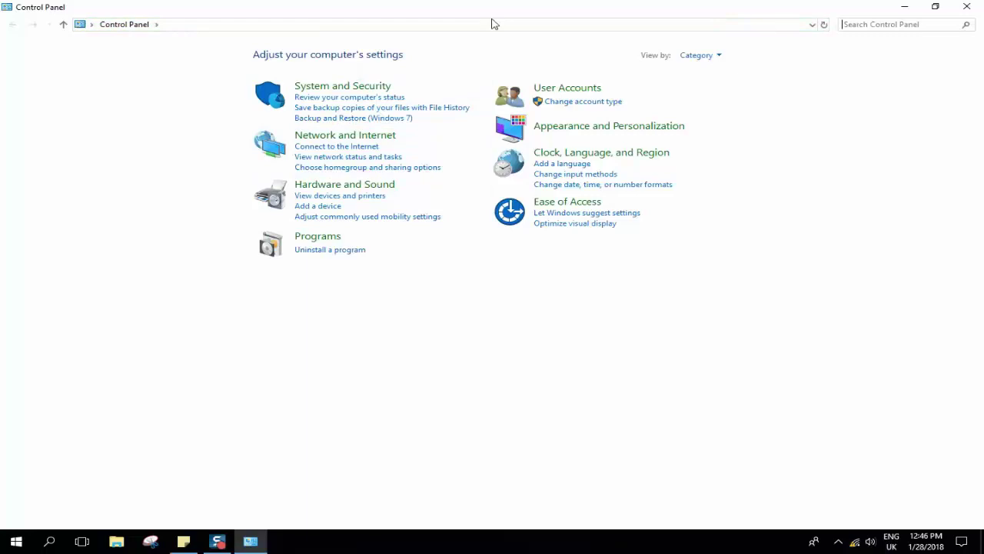
left_click(697, 54)
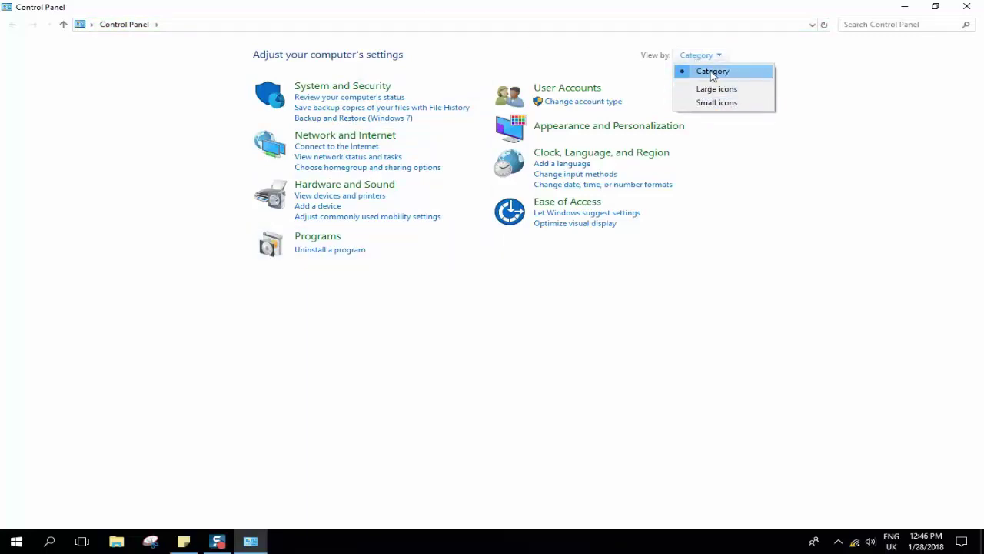
left_click(708, 72)
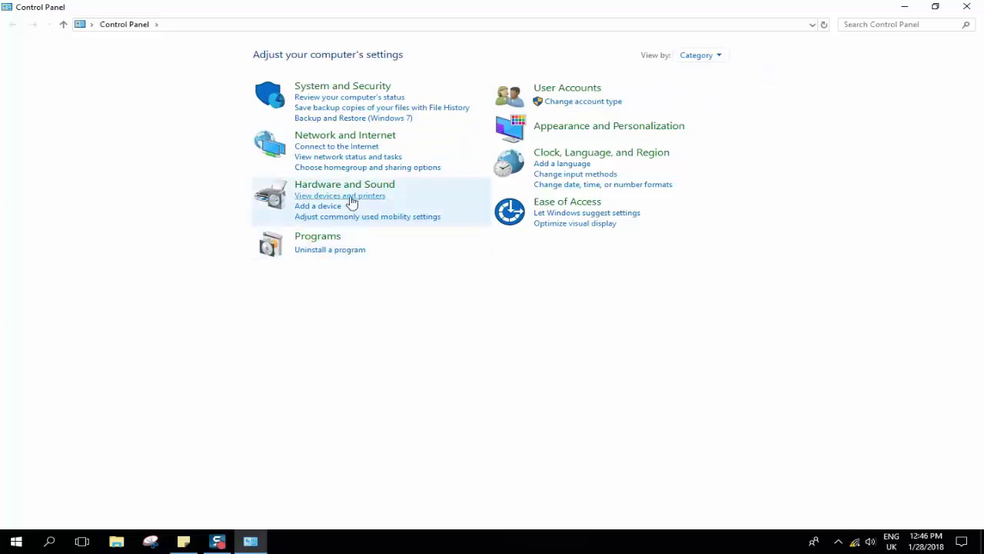
- Open the WLAN-309097 Wi-Fi status from Network and Sharing Center, then show the desktop
left_click(342, 138)
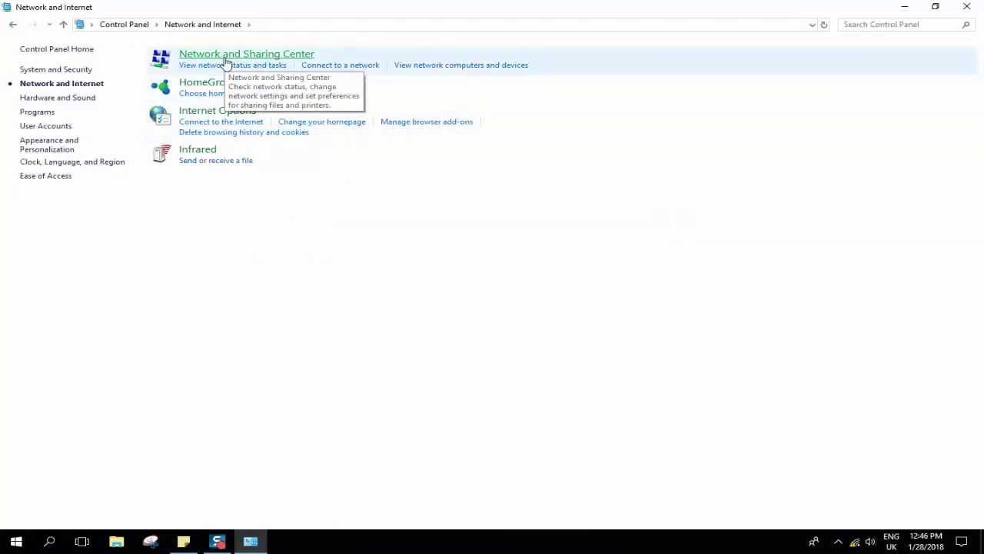
left_click(223, 58)
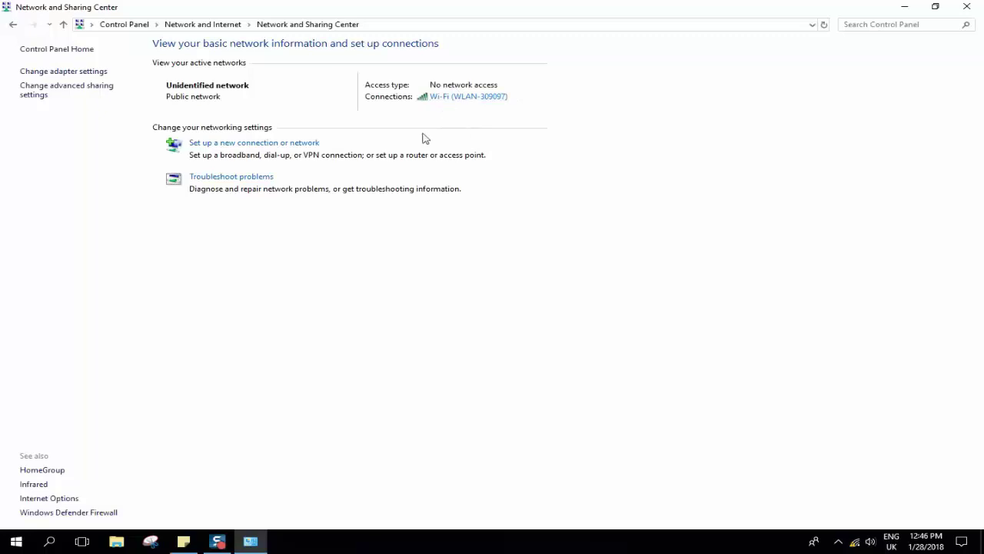
left_click(465, 102)
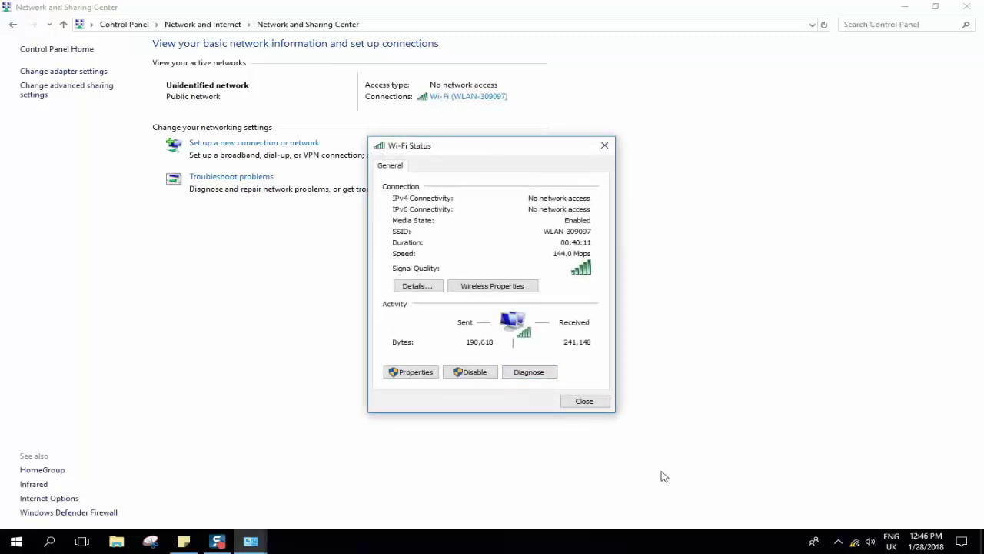
left_click(982, 542)
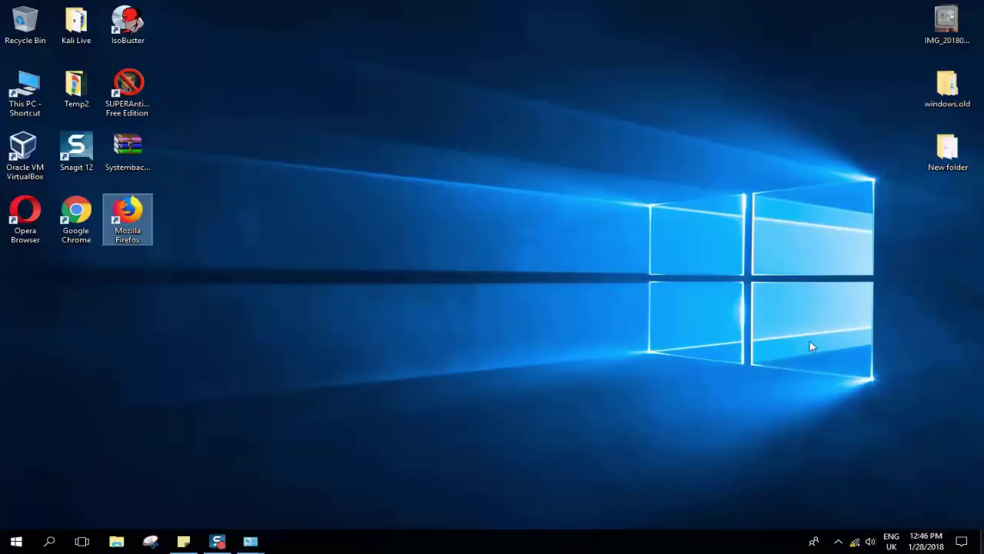
- Open IMG_20180128_110902.jpg, the photo of the LTE modem's label, from the desktop
left_click(957, 21)
key("Return")
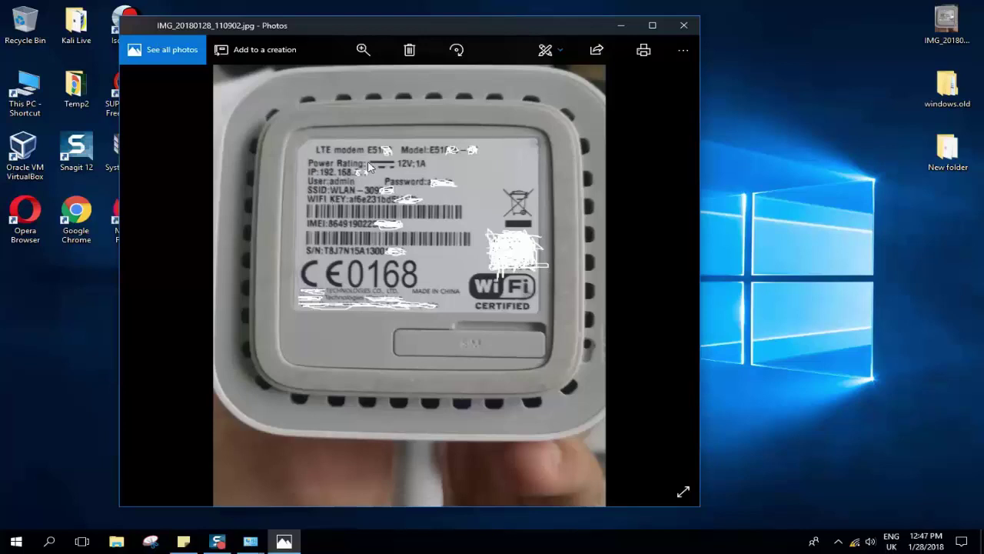
- Reopen Wi-Fi Status, open its Properties and select Internet Protocol Version 4 (TCP/IPv4)
mouse_move(252, 546)
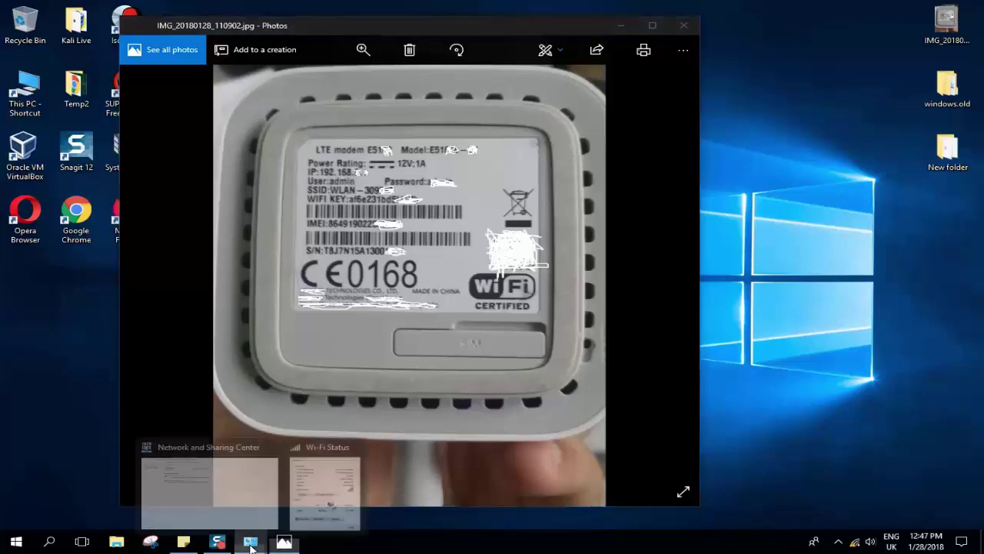
left_click(319, 499)
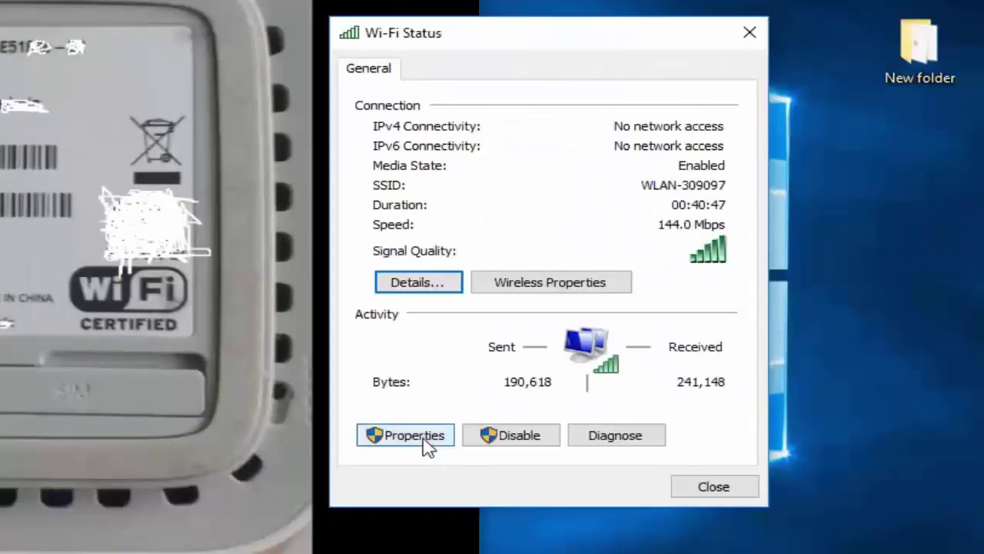
left_click(415, 435)
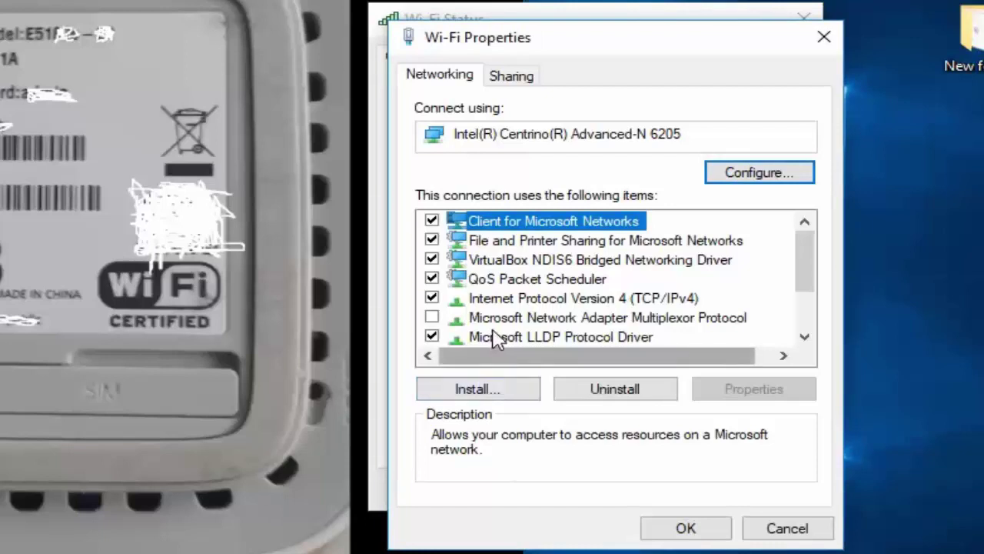
left_click(507, 299)
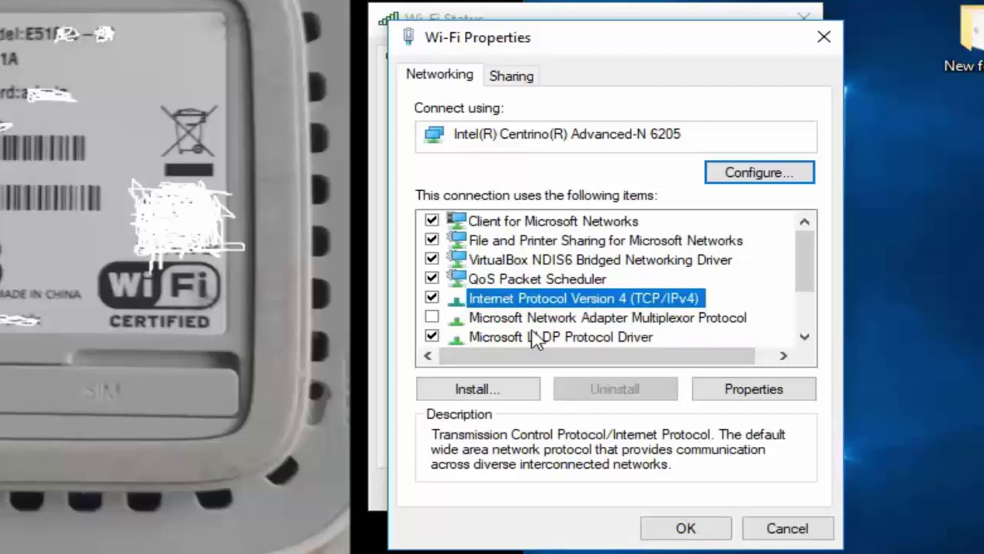
- Open the IPv4 properties and change the IP address's third octet to 1
left_click(730, 391)
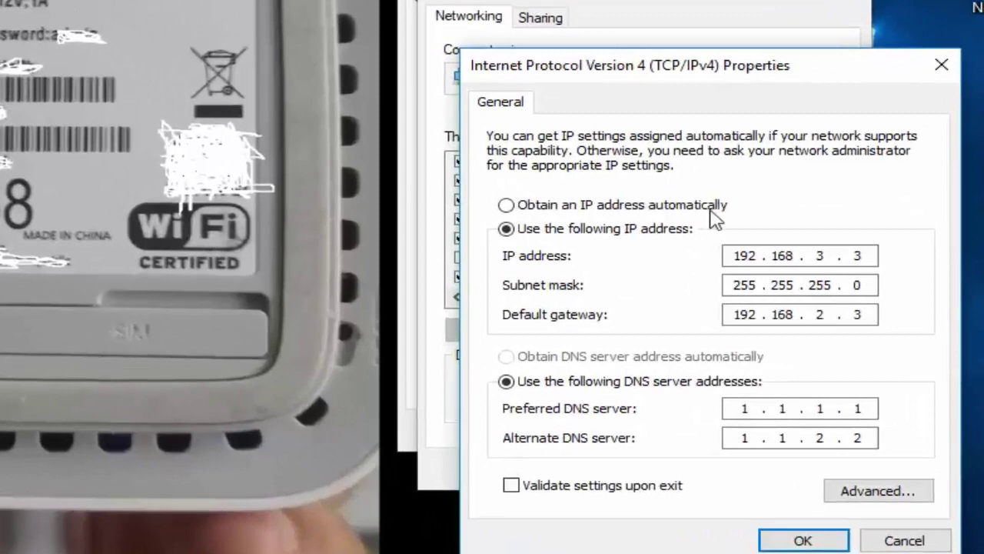
double_click(818, 255)
double_click(870, 255)
left_click_drag(817, 256, 836, 259)
type("1")
key("shift+Left")
type("1")
- Set the default gateway's third octet to 1, giving gateway 192.168.1.1
double_click(858, 285)
double_click(822, 254)
double_click(856, 255)
double_click(826, 314)
type("100")
double_click(856, 314)
type("1")
double_click(855, 314)
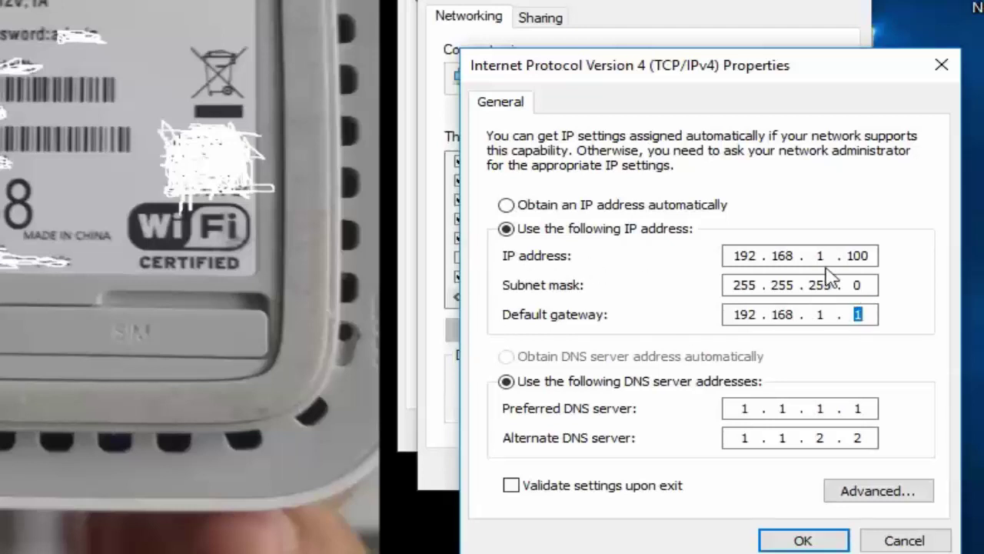
- Try 200, then 300 as the IP address's last octet, which is rejected as invalid
left_click_drag(852, 256, 875, 255)
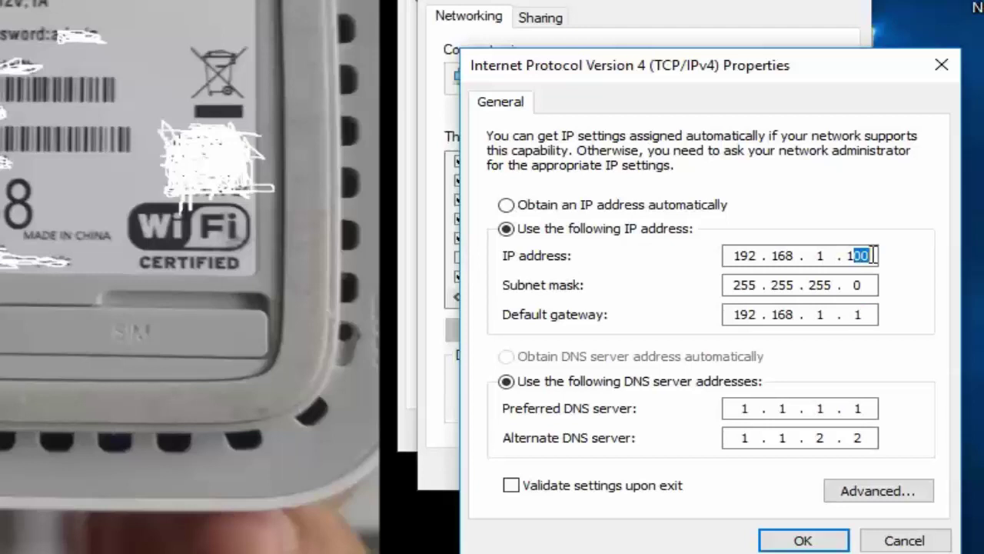
left_click(873, 255)
left_click_drag(874, 255, 851, 257)
left_click(852, 257)
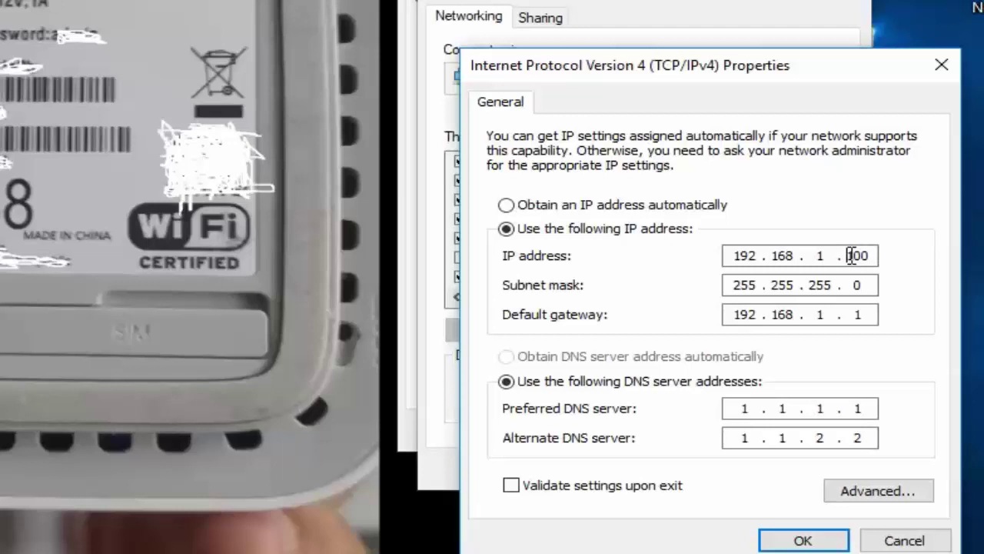
left_click_drag(852, 257, 874, 256)
type("200")
key("BackSpace")
key("BackSpace")
type("300")
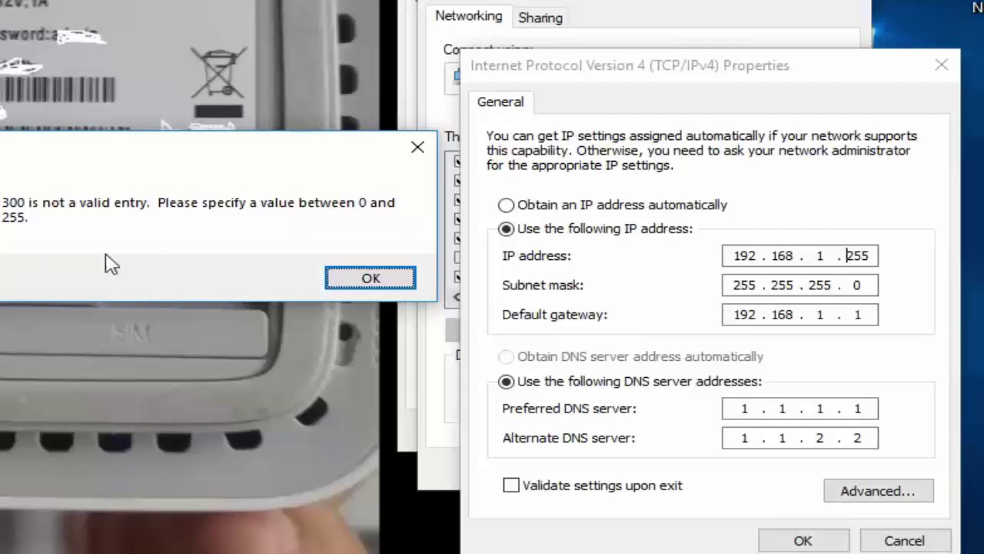
- Set the IP address to 192.168.1.100 and the preferred DNS server to 8.8.8.8
left_click(336, 278)
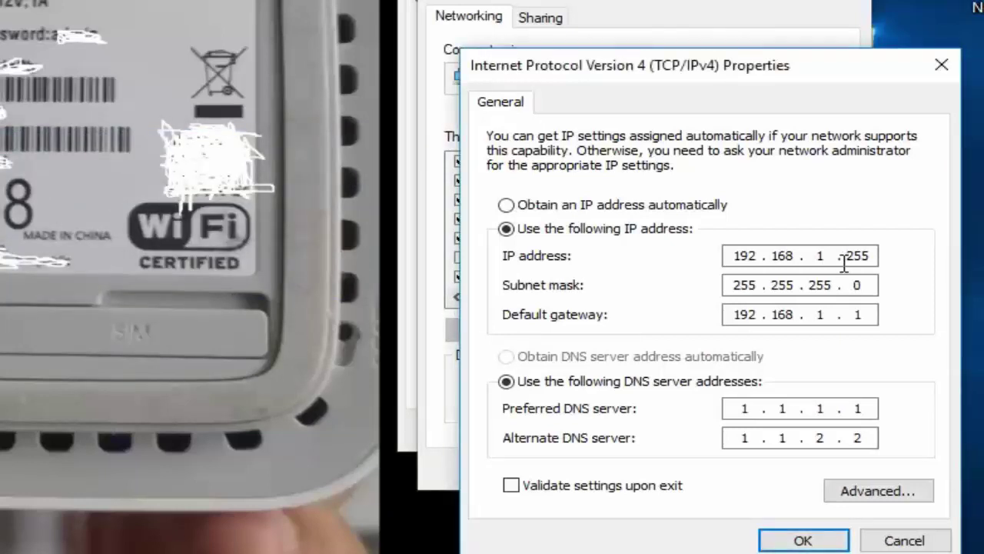
left_click_drag(845, 256, 877, 257)
type("100")
key("Tab")
key("Tab")
key("Tab")
key("Tab")
type("8")
key("Tab")
double_click(782, 408)
type("8")
double_click(821, 409)
type("8")
double_click(857, 408)
type("8")
- Enter 8.8.4.4 as the alternate DNS server
double_click(744, 437)
type("8")
double_click(782, 438)
type("8")
double_click(822, 438)
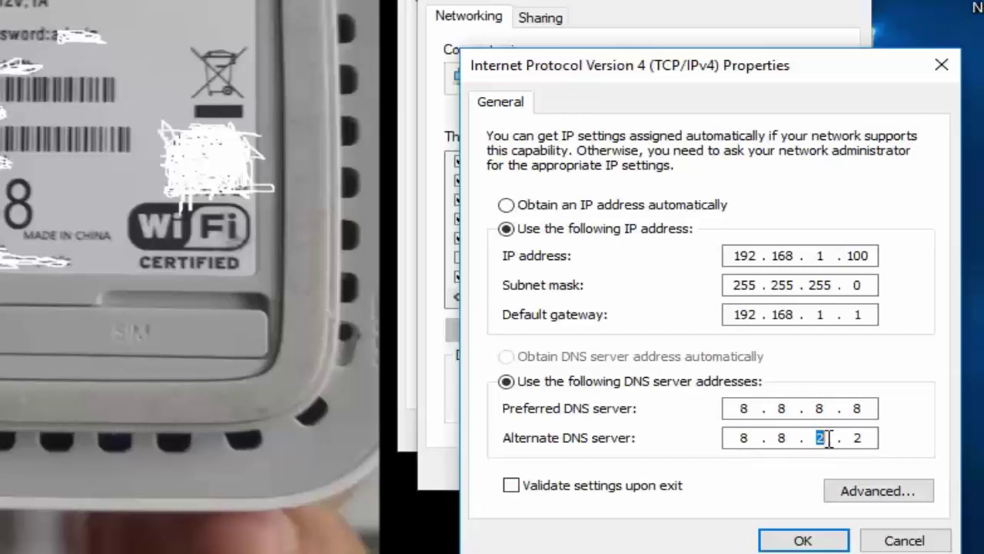
type("4")
double_click(857, 437)
type("4")
- Enable 'Validate settings upon exit', save the IPv4 settings, and run Wi-Fi diagnostics
left_click(512, 485)
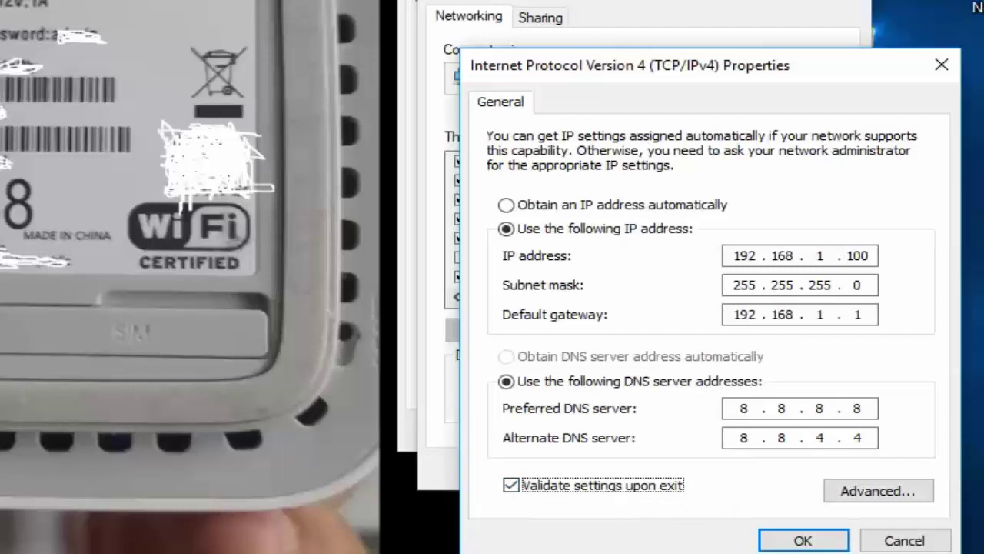
left_click(803, 540)
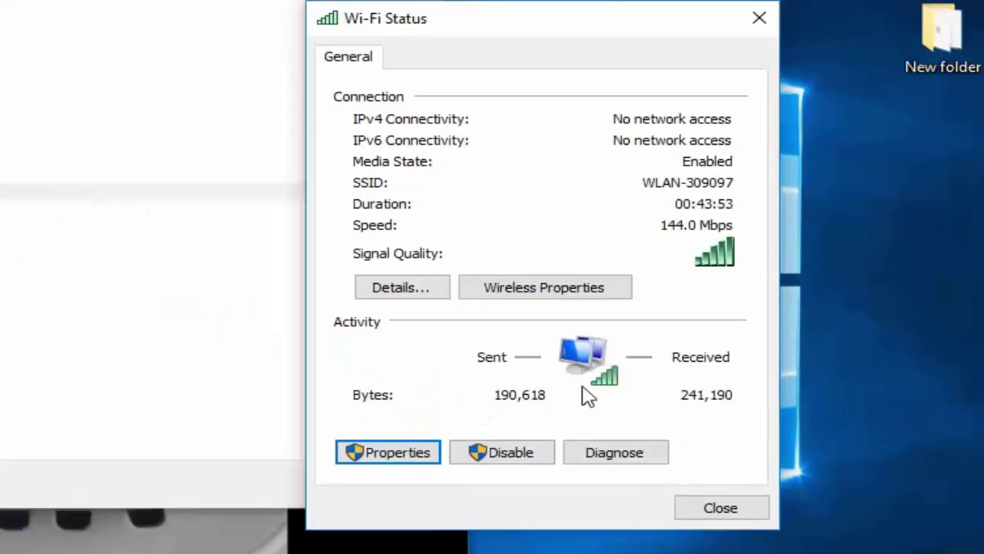
left_click(33, 29)
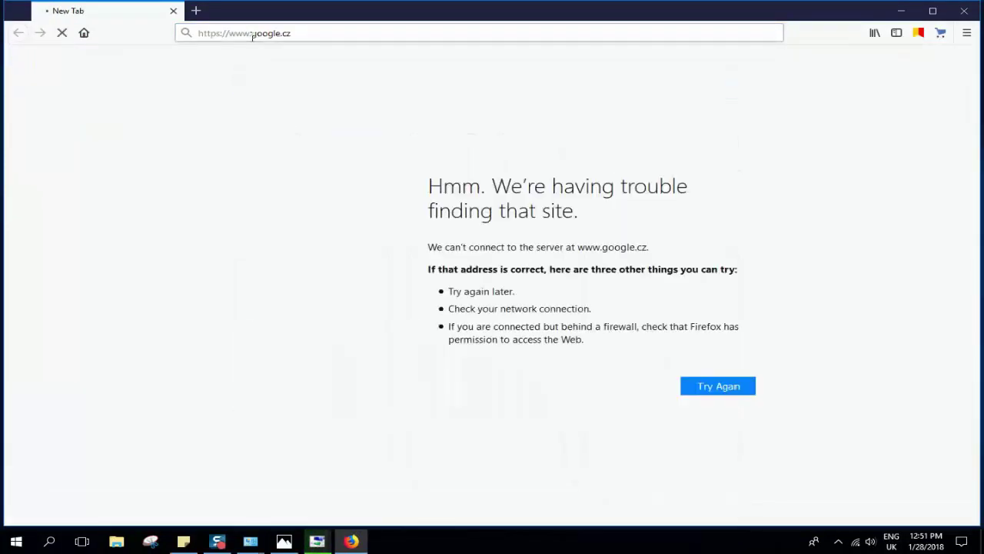
left_click(252, 33)
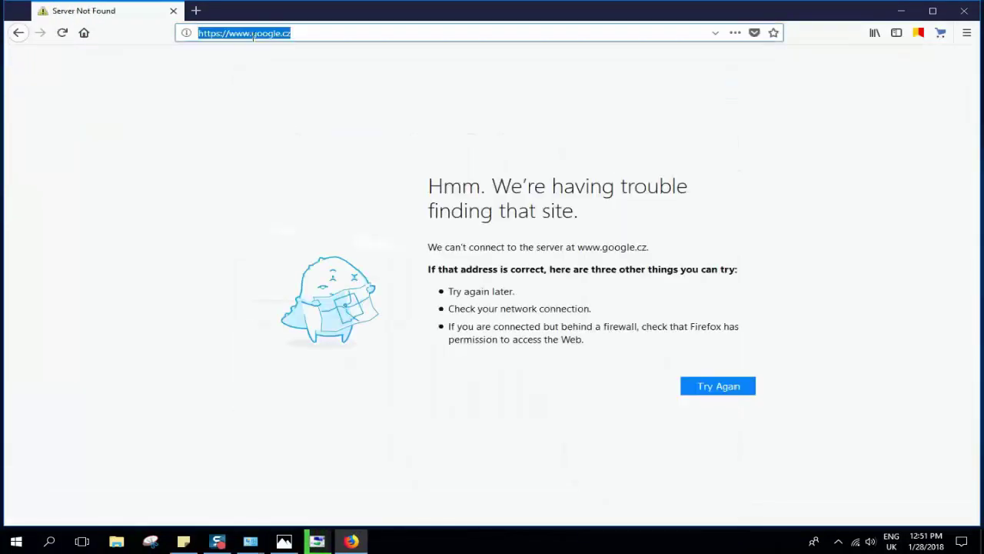
left_click(253, 33)
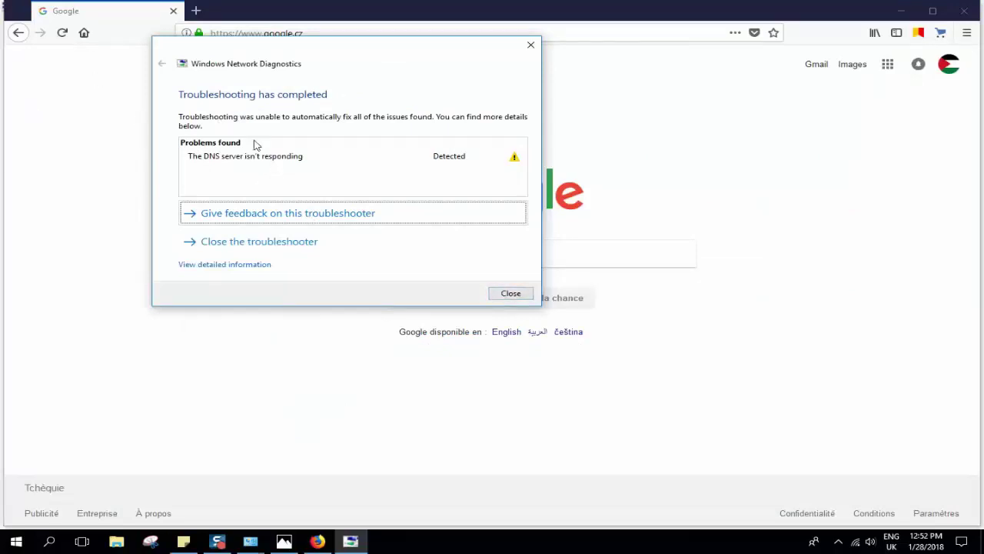
left_click(514, 295)
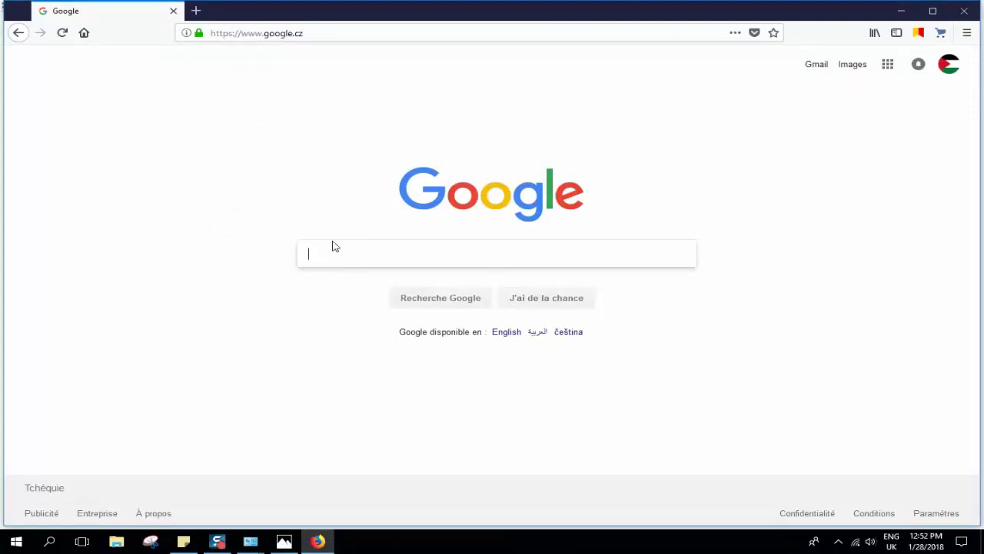
- Search Google for 'albert' and scroll through the results
type("jeff")
key("BackSpace")
key("BackSpace")
key("BackSpace")
key("BackSpace")
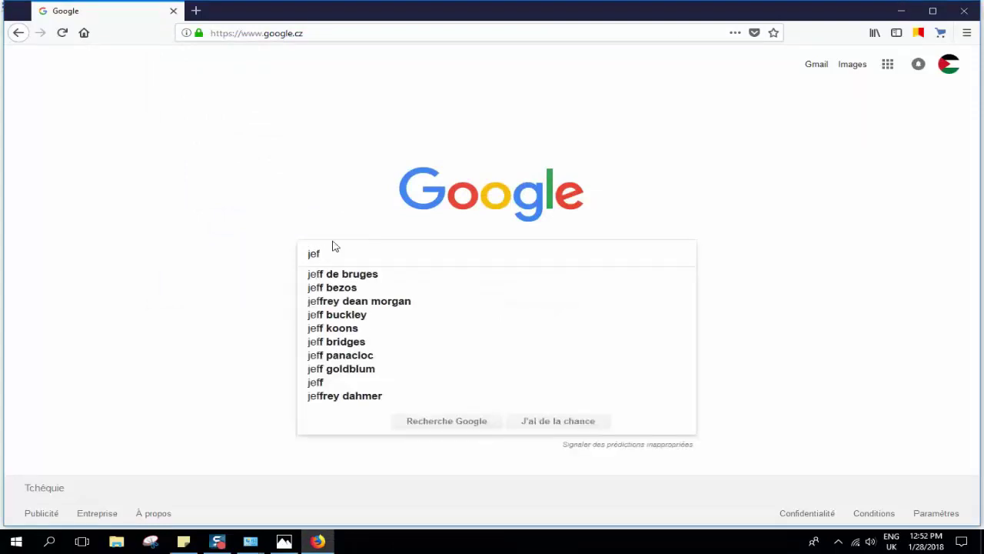
type("albert")
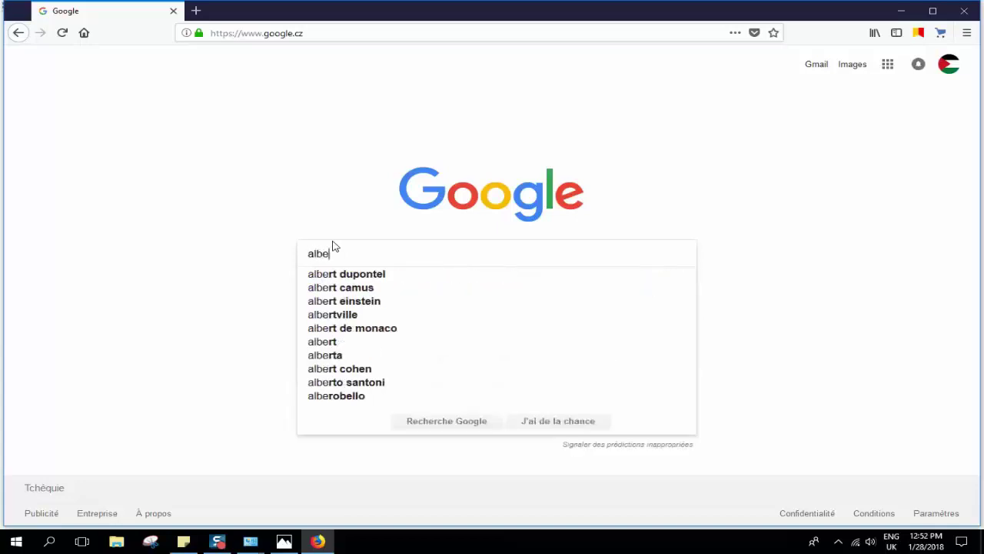
key("Return")
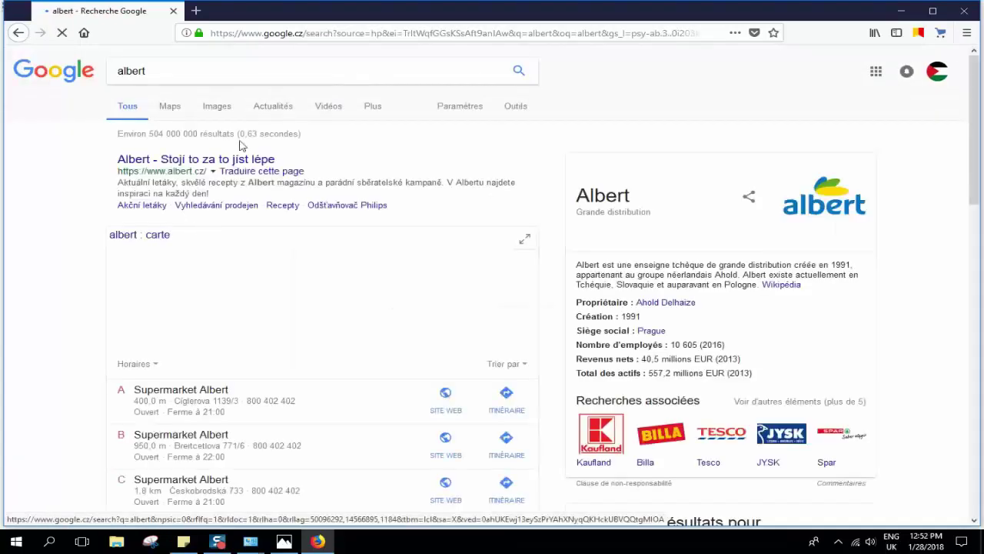
scroll(546, 250, "down", 15)
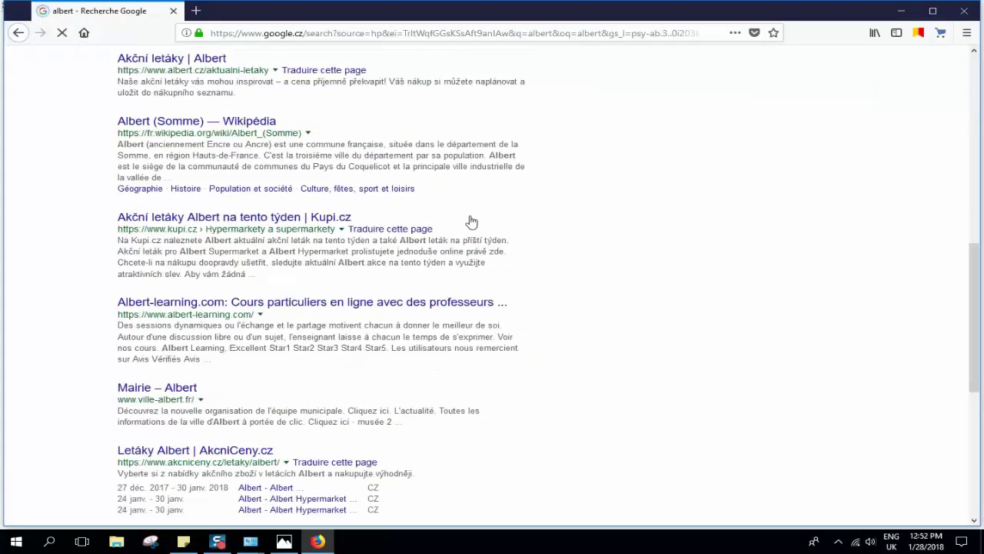
scroll(513, 191, "down", 1)
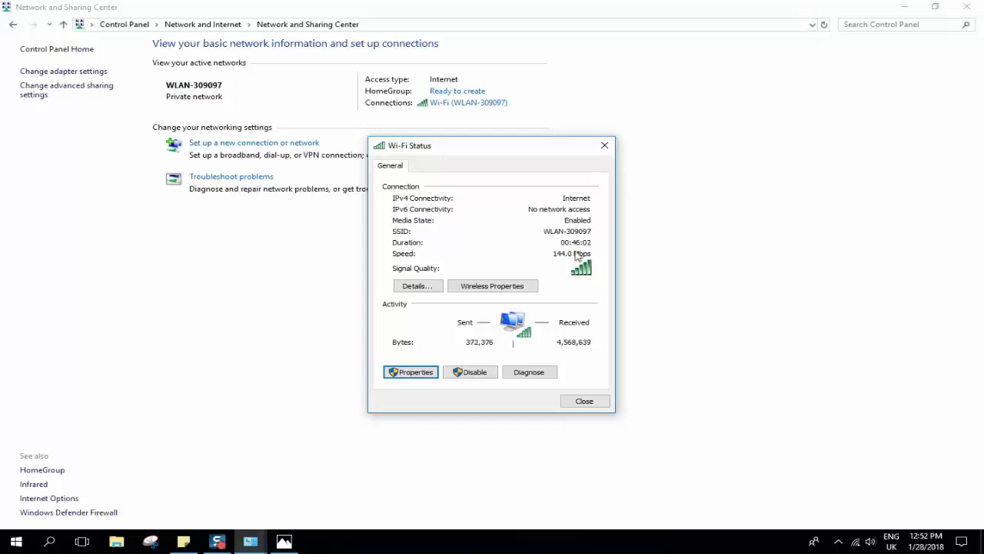
- Close Wi-Fi Status, the Network and Sharing Center, and the modem-label photo
left_click(586, 403)
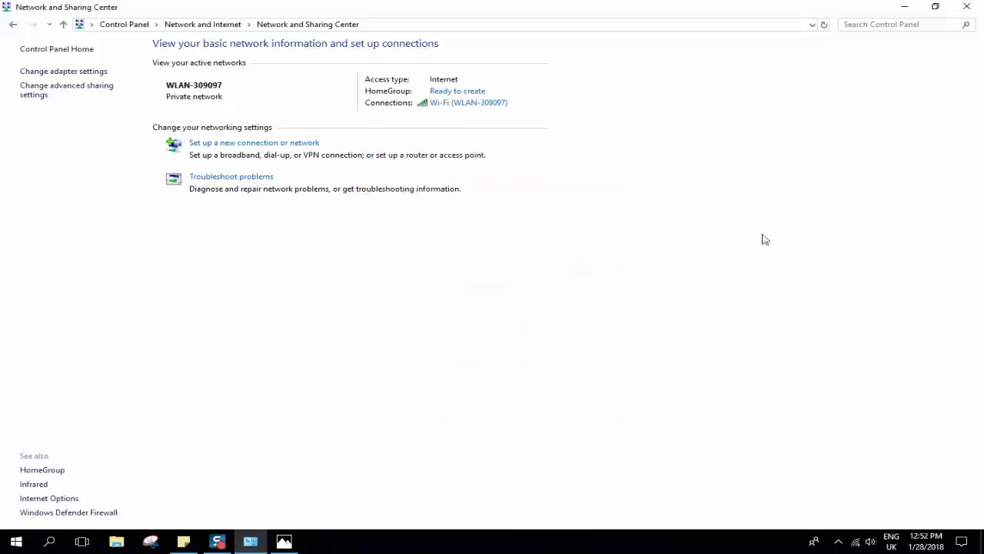
left_click(970, 9)
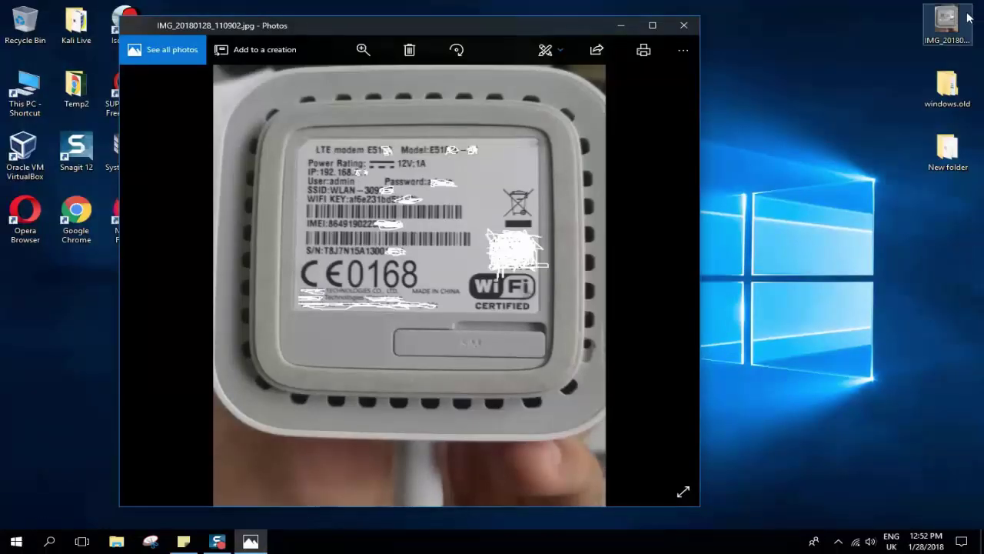
left_click(683, 29)
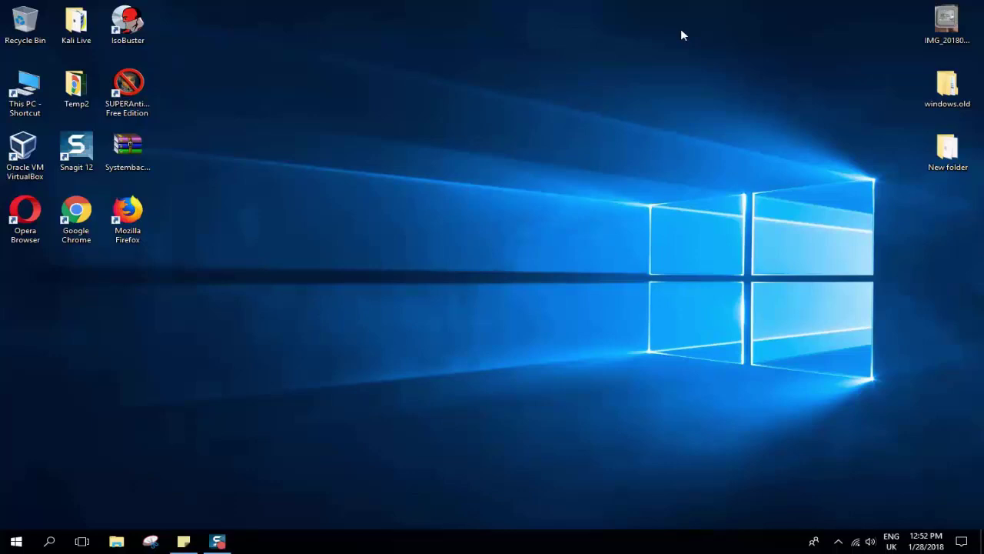